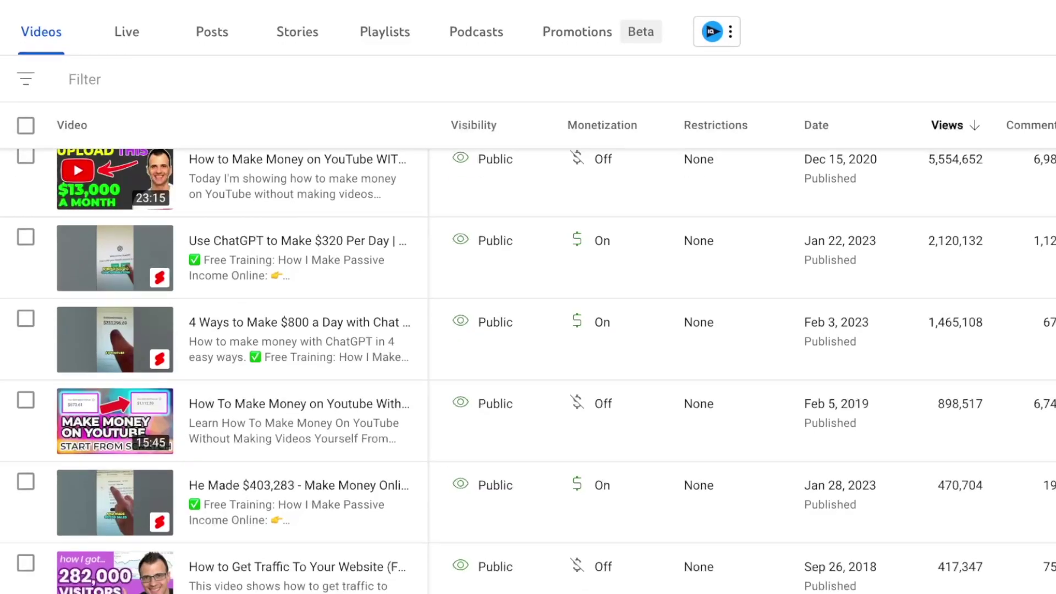
Step: Look through the channel's videos sorted by views, comparing their monetization status, publish dates and view counts
scroll(528, 368, "down", 2)
scroll(528, 368, "down", 3)
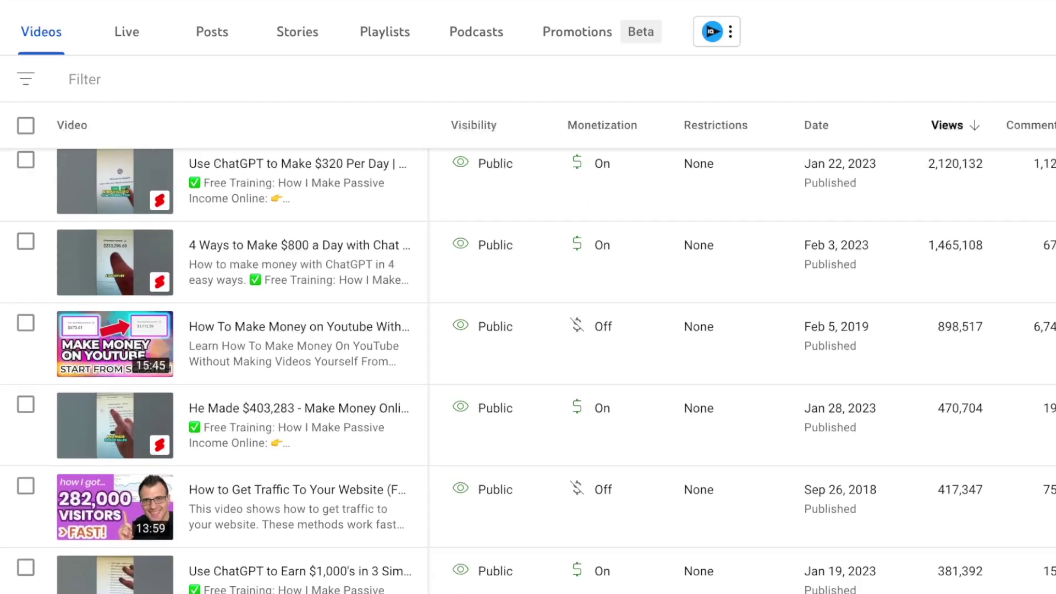
scroll(528, 369, "down", 2)
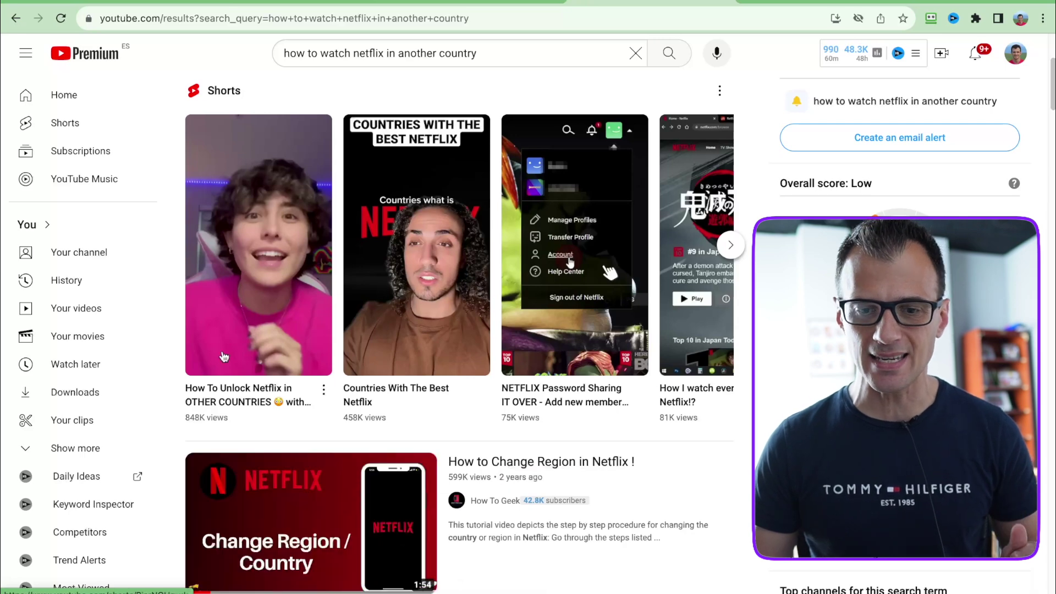
Step: View the Short "How To Unlock Netflix in OTHER COUNTRIES", follow the ExpressVPN link in its pinned comment, and close the linked page
left_click(258, 258)
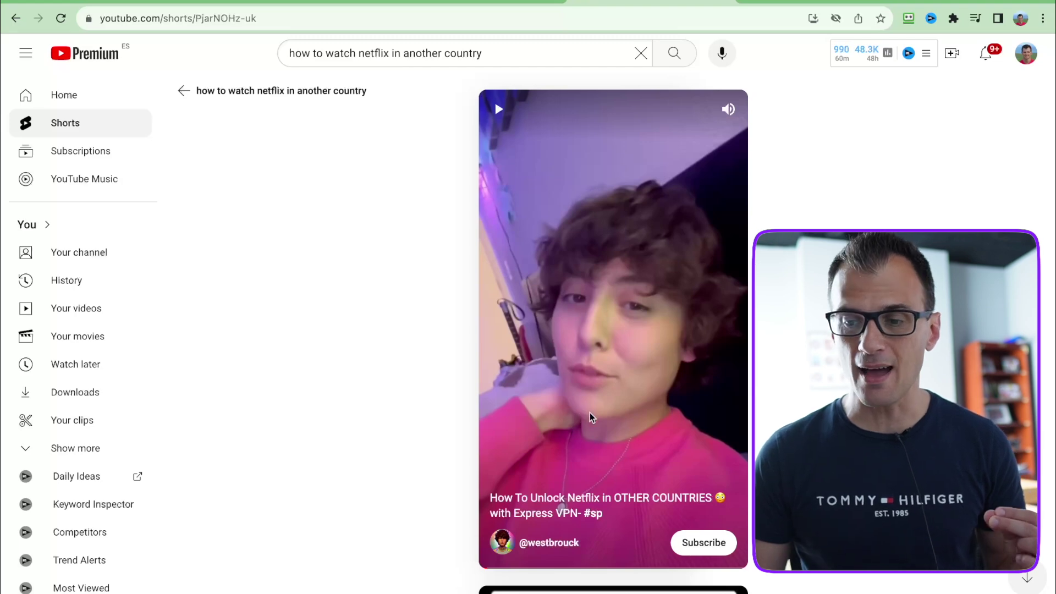
left_click(722, 379)
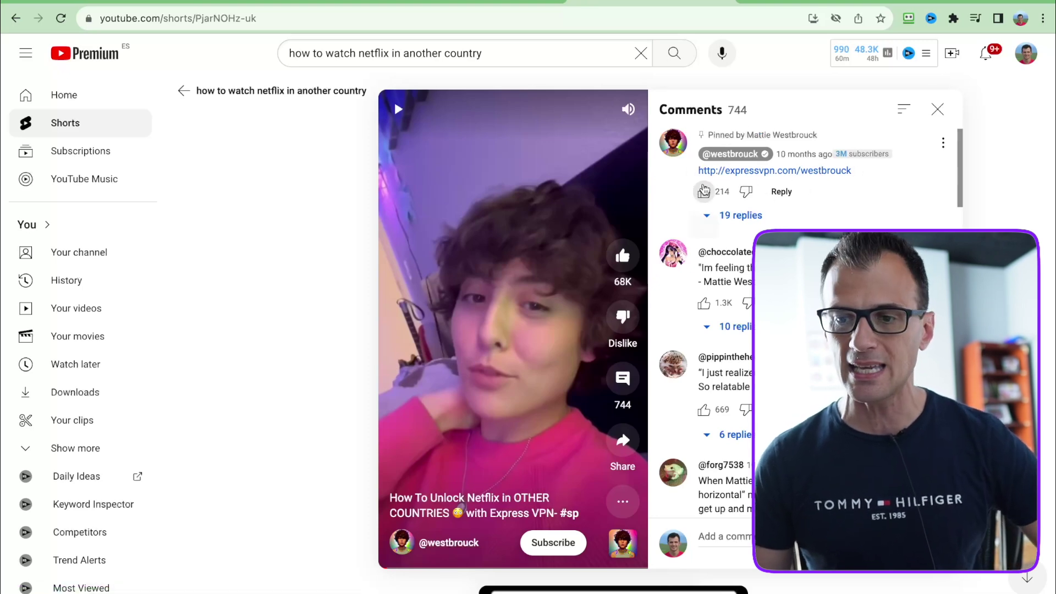
left_click(762, 172)
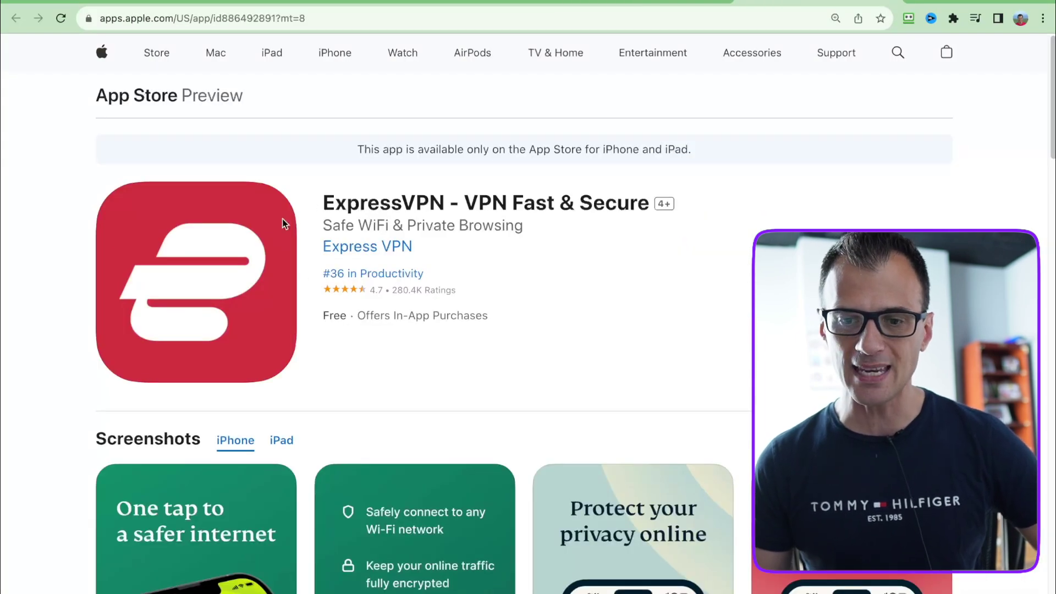
key("ctrl+w")
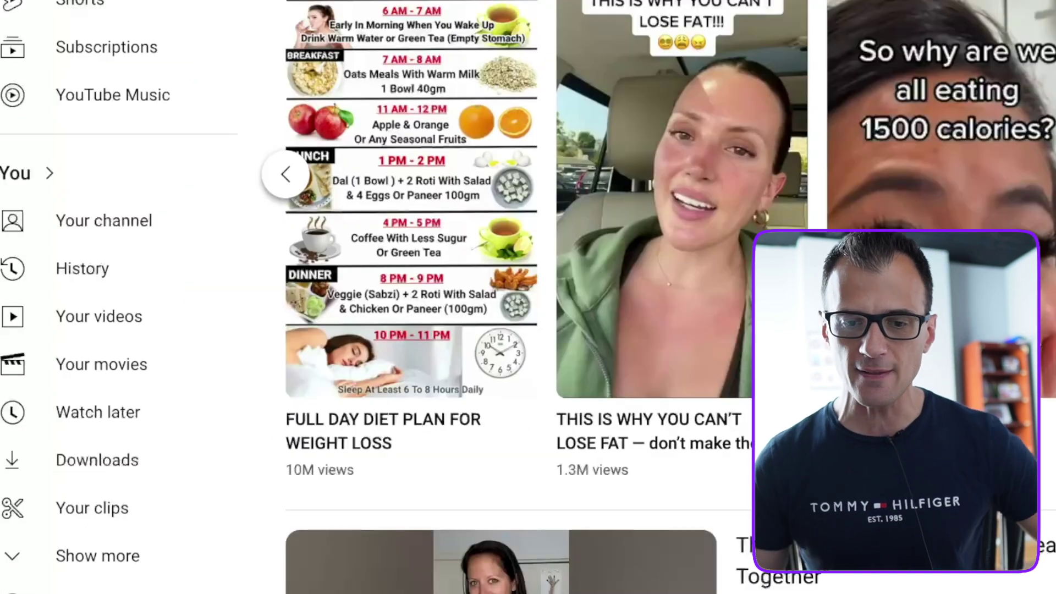
Step: View the Short "FULL DAY DIET PLAN FOR WEIGHT LOSS" and return to the "how to lose weight" results
mouse_move(431, 236)
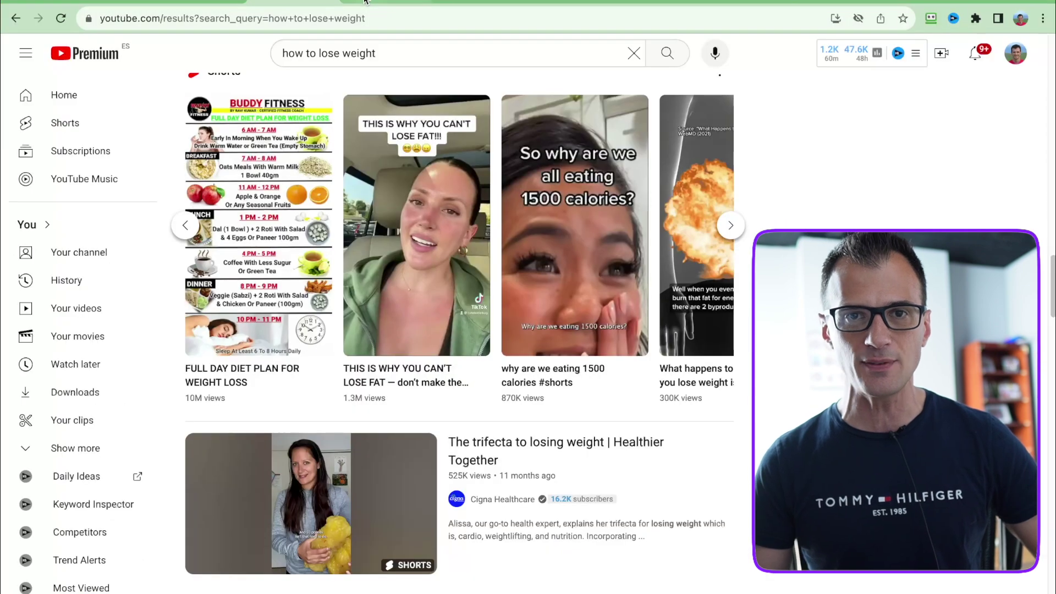
left_click(431, 236)
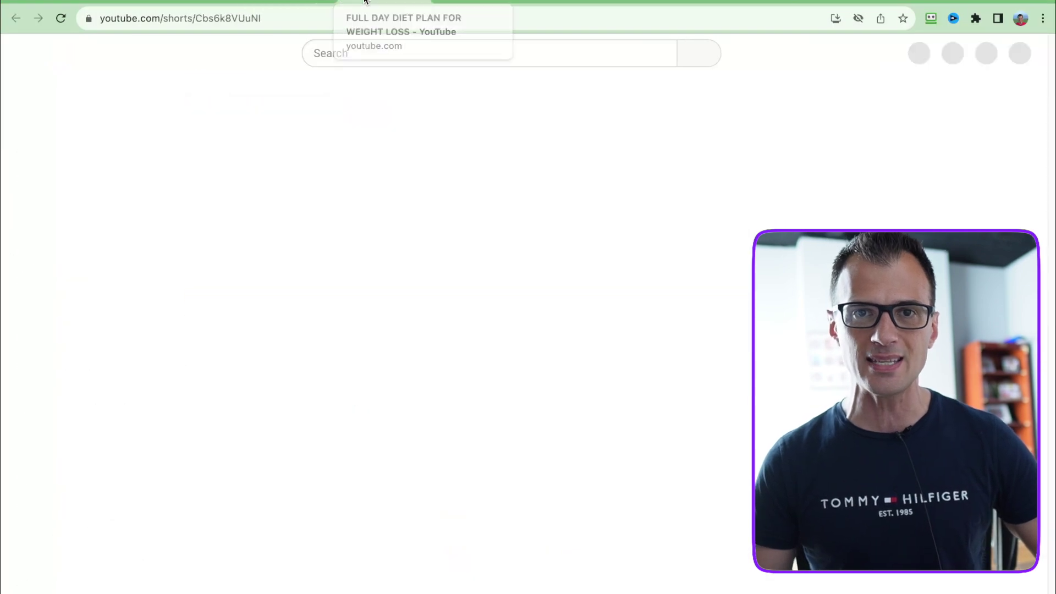
left_click(612, 347)
left_click(623, 335)
left_click(620, 332)
left_click(608, 300)
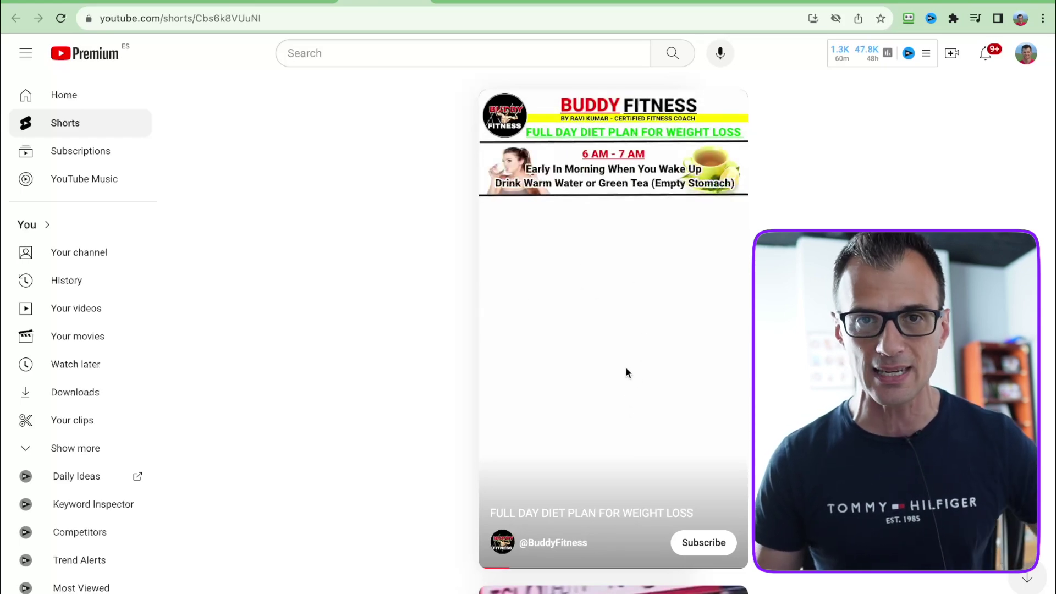
key("alt+Left")
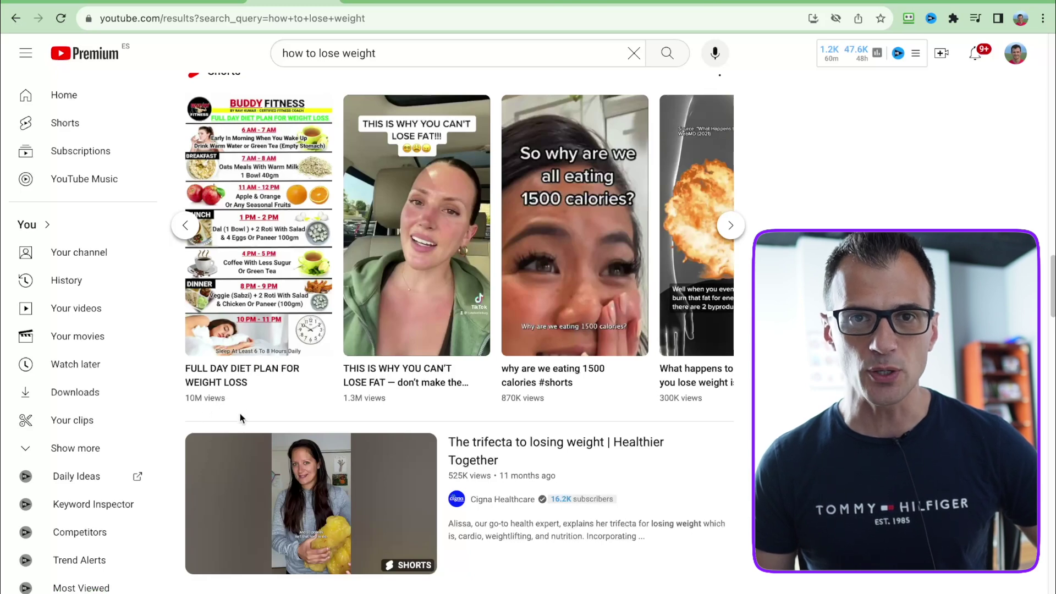
Step: Look through the Shorts in the "funniest fails" search results
left_click(578, 3)
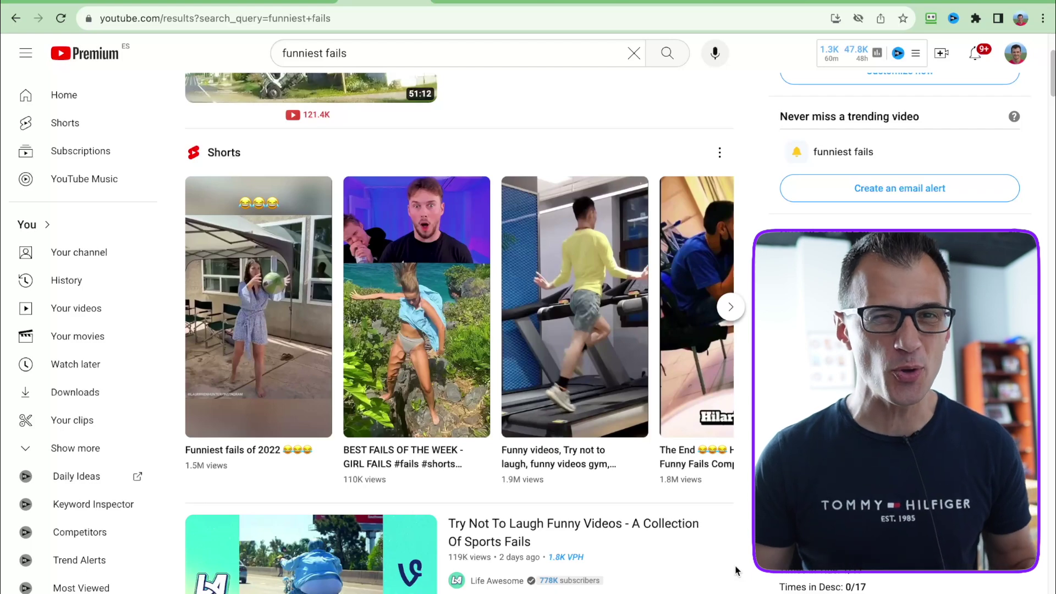
scroll(736, 567, "down", 1)
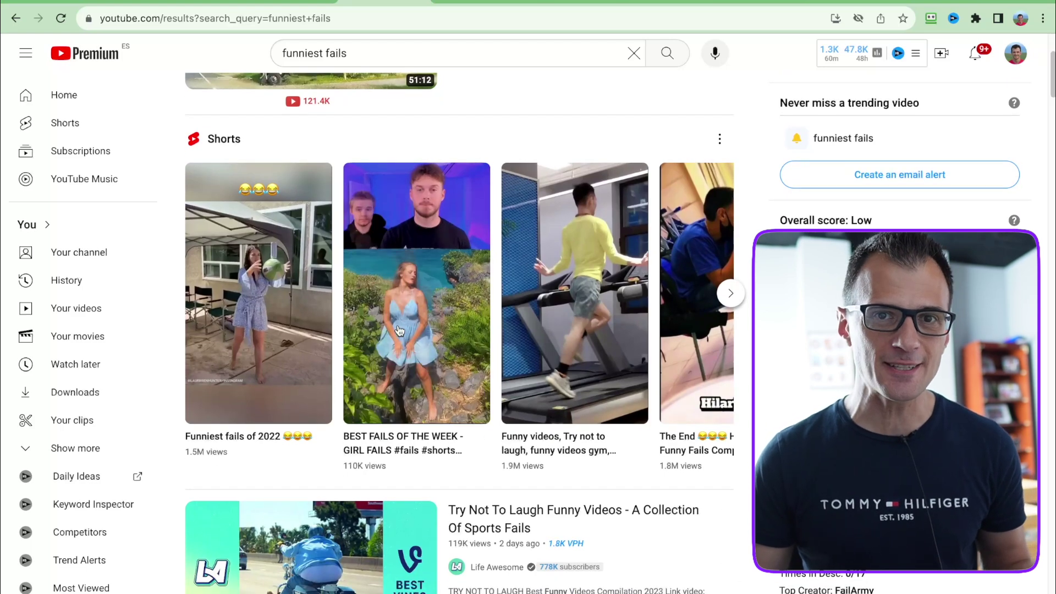
scroll(285, 459, "down", 1)
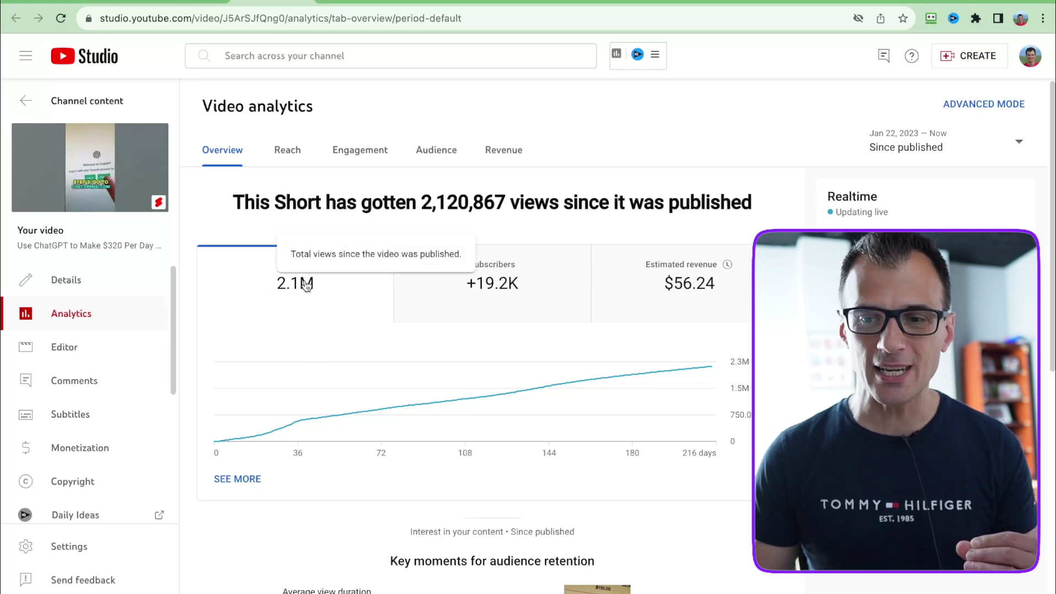
Step: Check the analytics overview of the "Use ChatGPT to Make $320 Per Day" Short and open the Short on unlocking Netflix in other countries
mouse_move(671, 312)
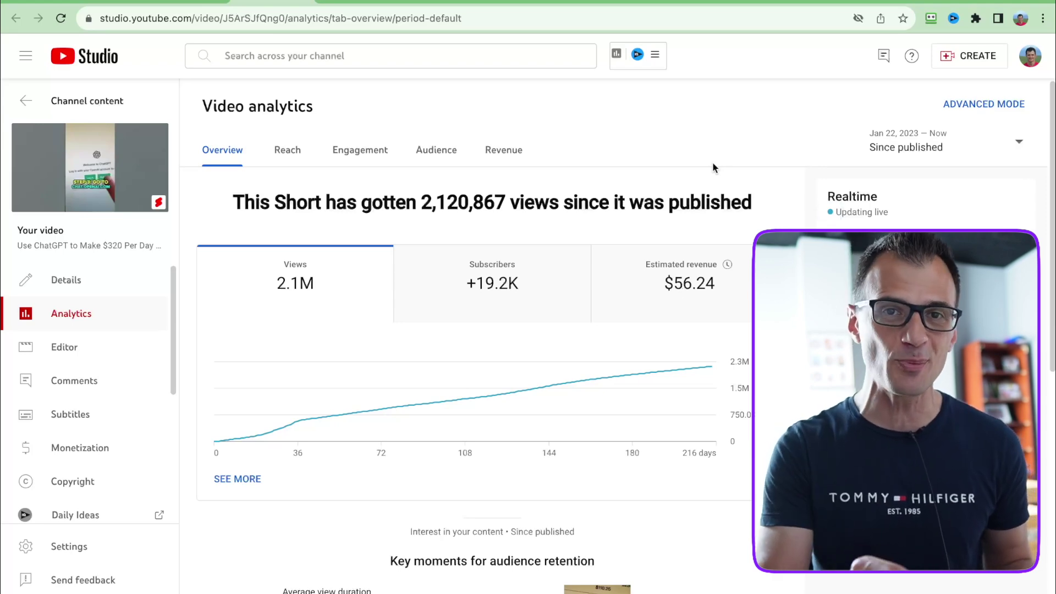
scroll(765, 165, "down", 2)
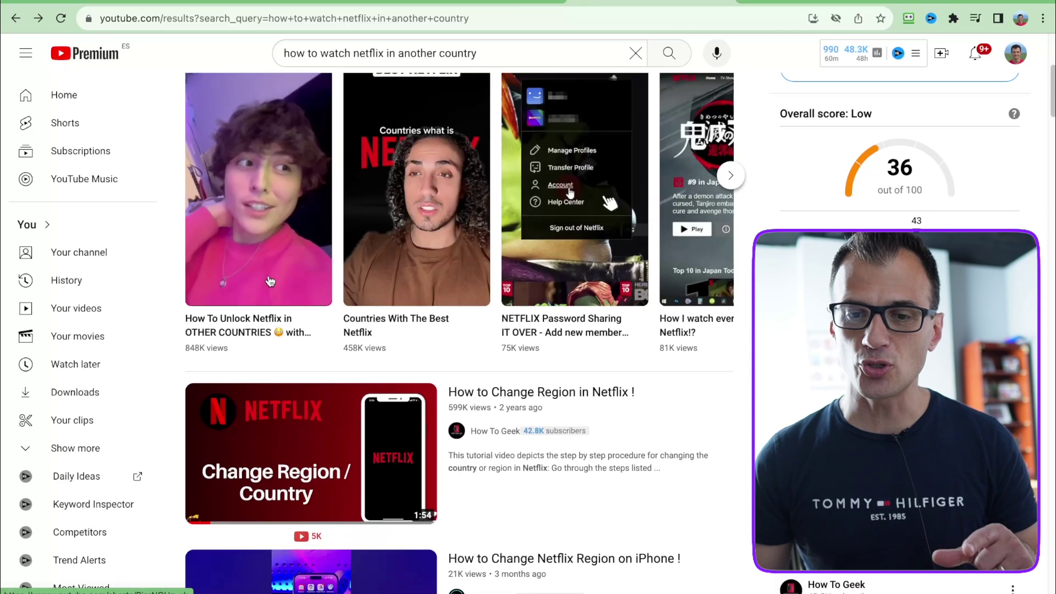
left_click(270, 281)
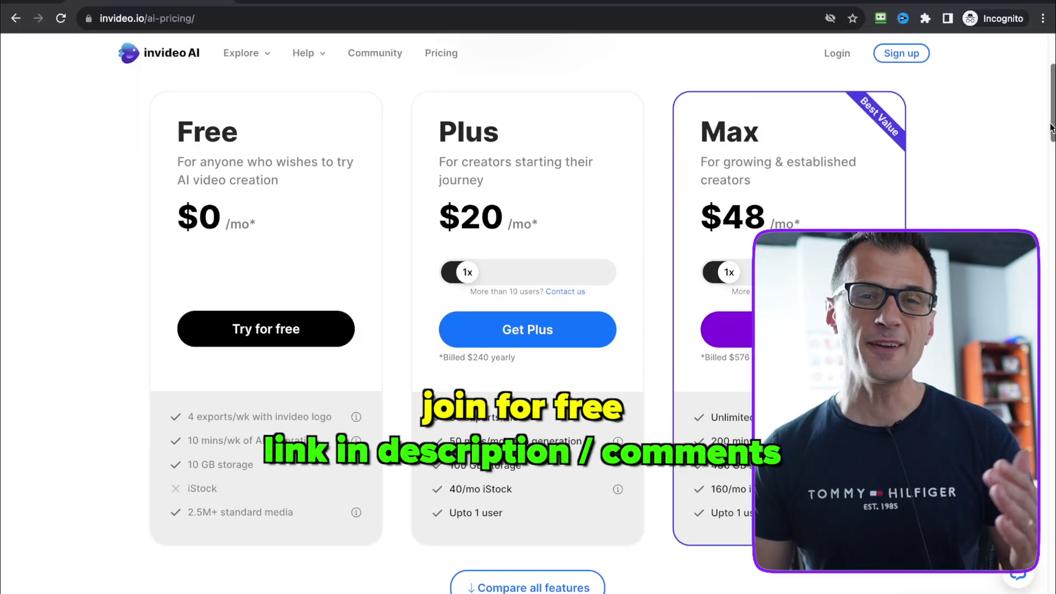
Step: Compare the invideo AI pricing plans and highlight the video title "Foods that Speed Up Metabolism" in the notes
scroll(1051, 141, "down", 3)
scroll(1051, 141, "up", 2)
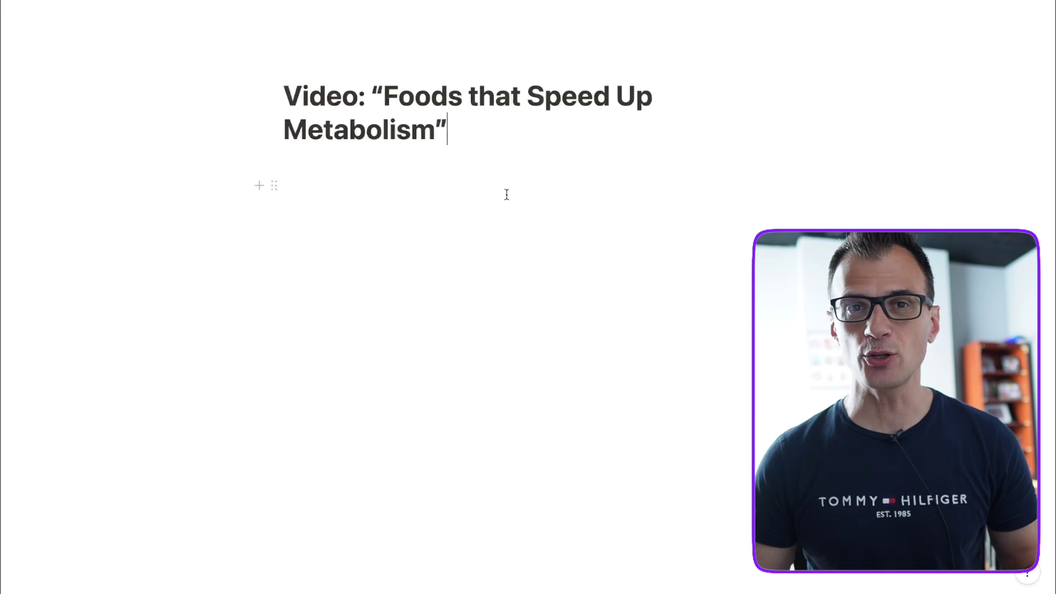
left_click_drag(455, 129, 387, 93)
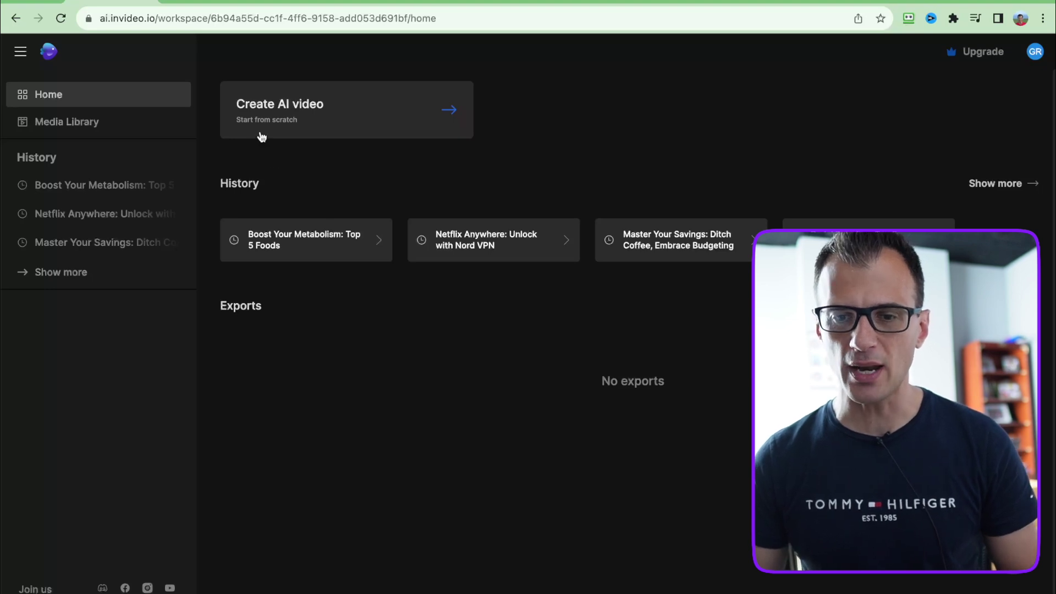
Step: Start a new invideo AI video from scratch using the Youtube shorts workflow
left_click(269, 108)
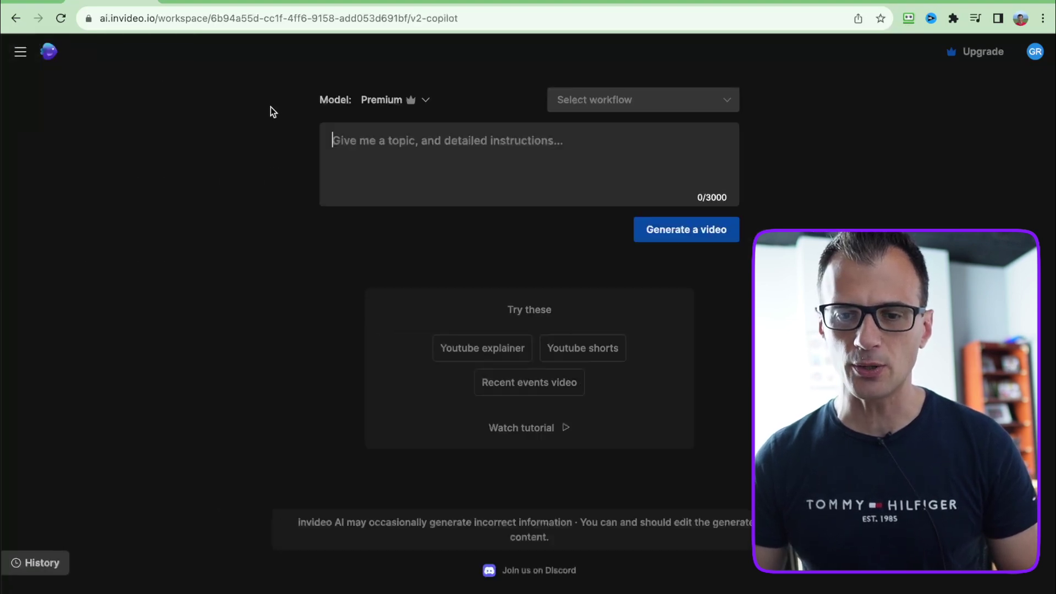
left_click(599, 100)
left_click(641, 123)
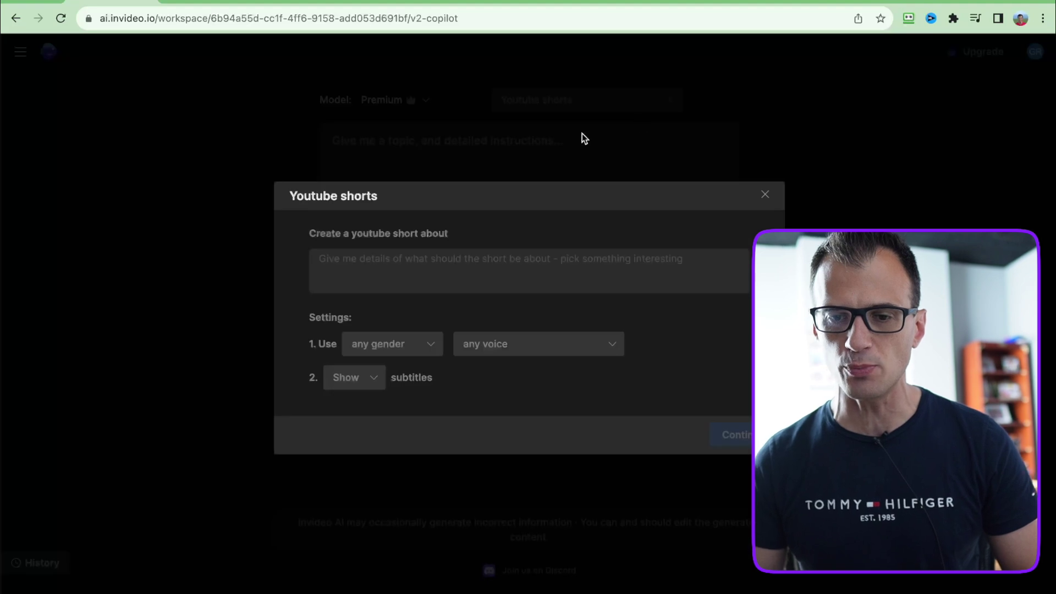
Step: Describe the short: 5 best foods to speed up metabolism, covering how fish, eggs, coffee, tea and beans help, advising viewers to use the bio or comments link
left_click(401, 272)
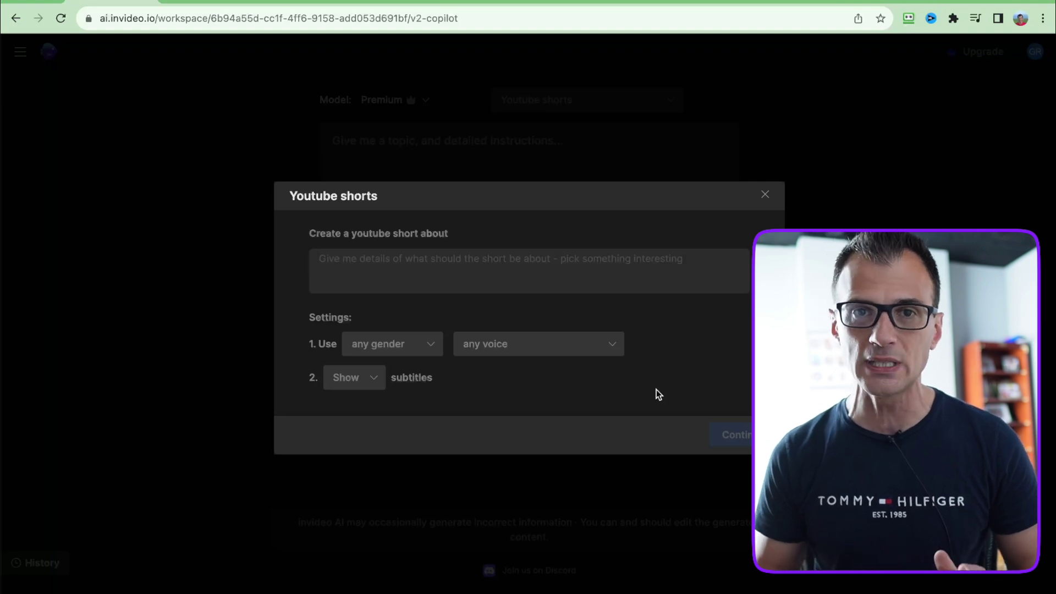
type("create a youtube shorts video about 5 best foods to speed up metabolism. Include information about fish, eggs, coffee, tea and beans and how they speed up metabolism.")
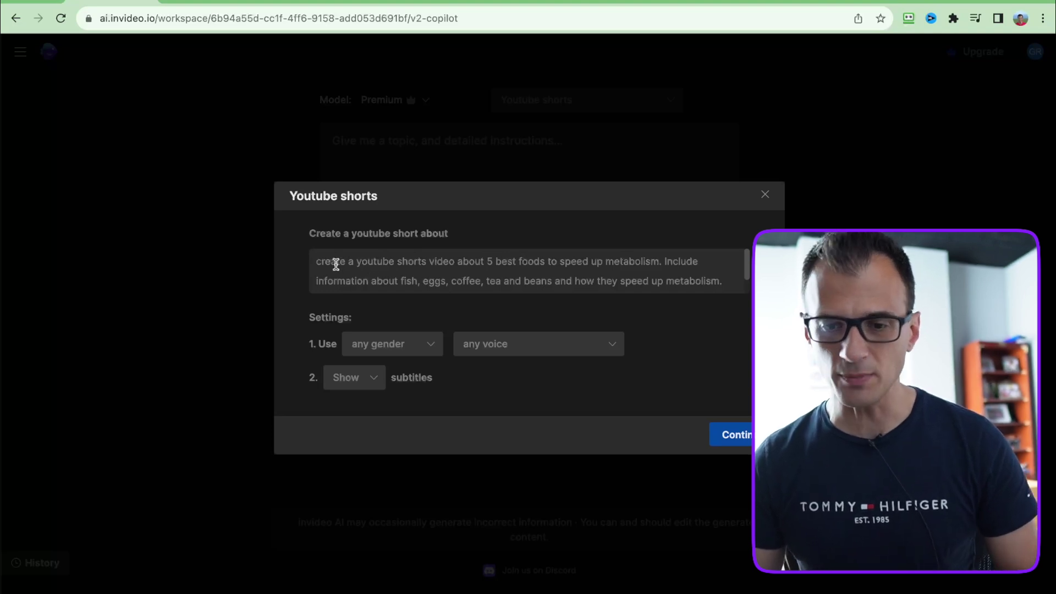
Step: Read through the prompt, examining its topic sentence and its closing advice about the link in bio or comments
left_click_drag(337, 259, 579, 261)
left_click(544, 261)
left_click(621, 262)
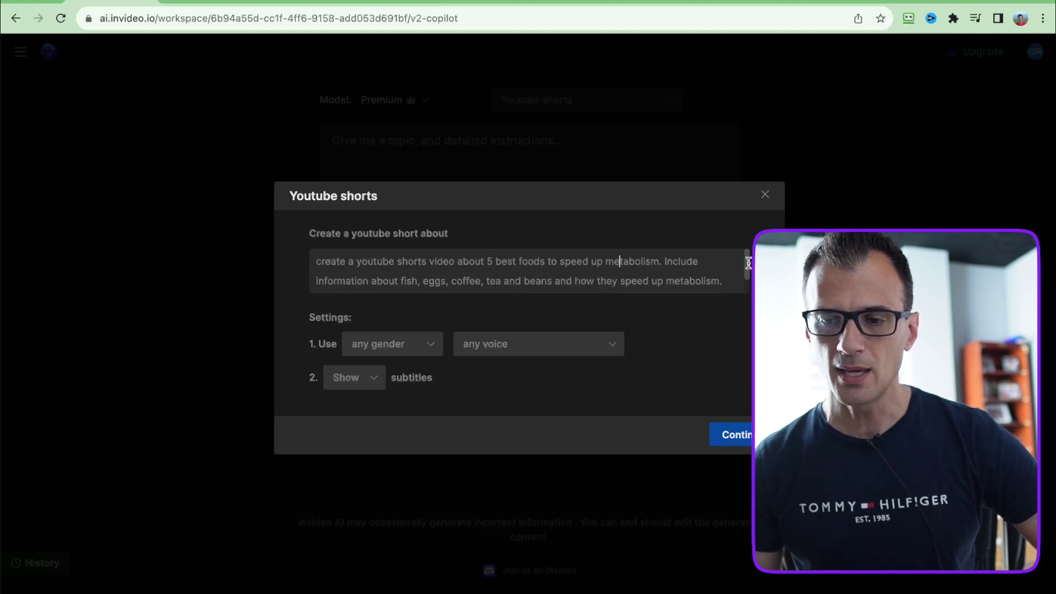
scroll(435, 283, "down", 1)
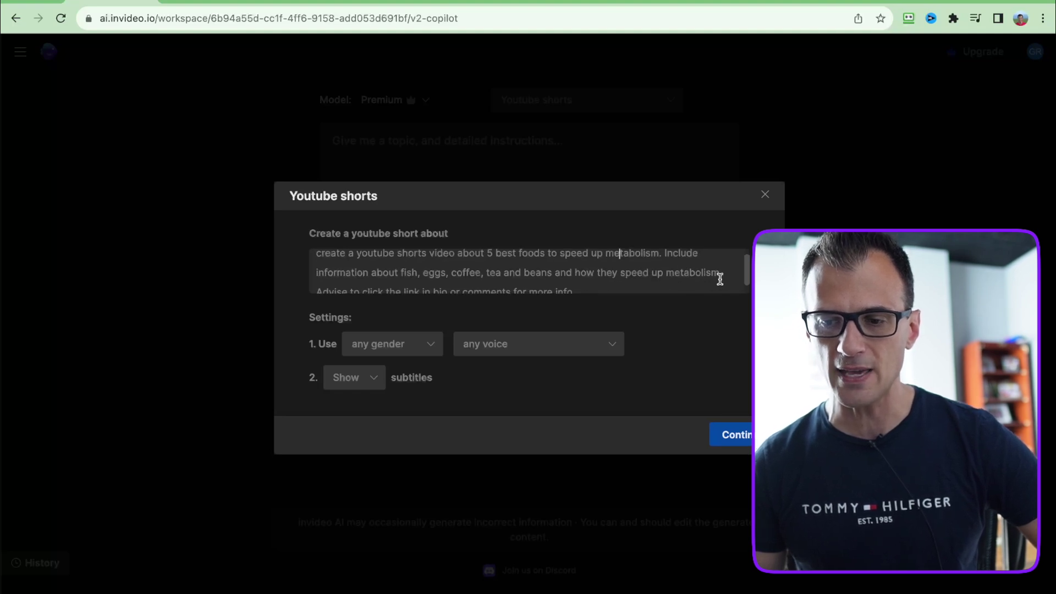
scroll(406, 269, "down", 1)
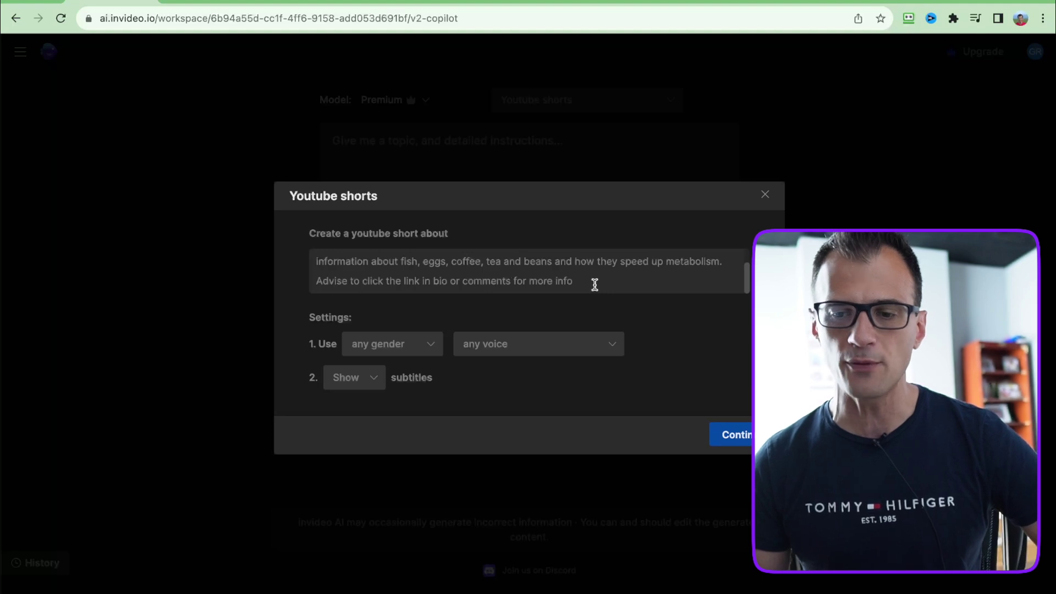
left_click_drag(594, 282, 301, 278)
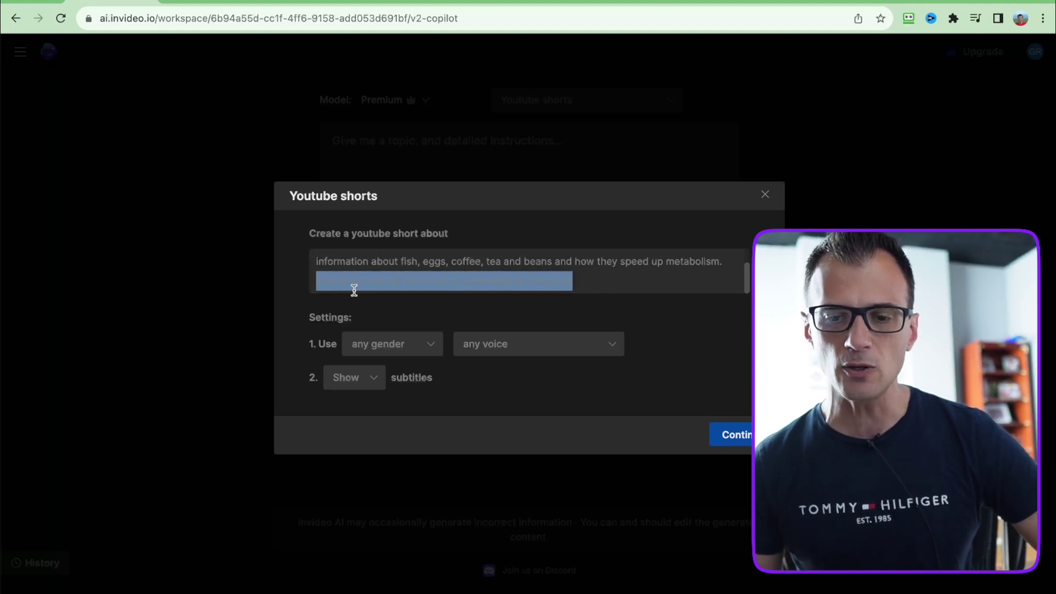
left_click(403, 256)
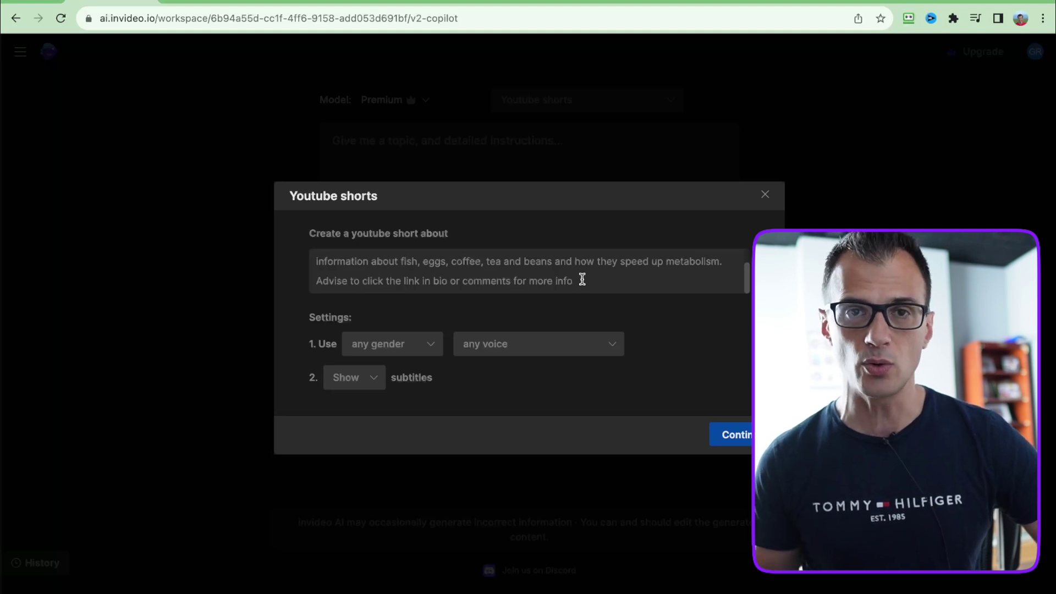
left_click_drag(581, 282, 382, 275)
left_click(491, 273)
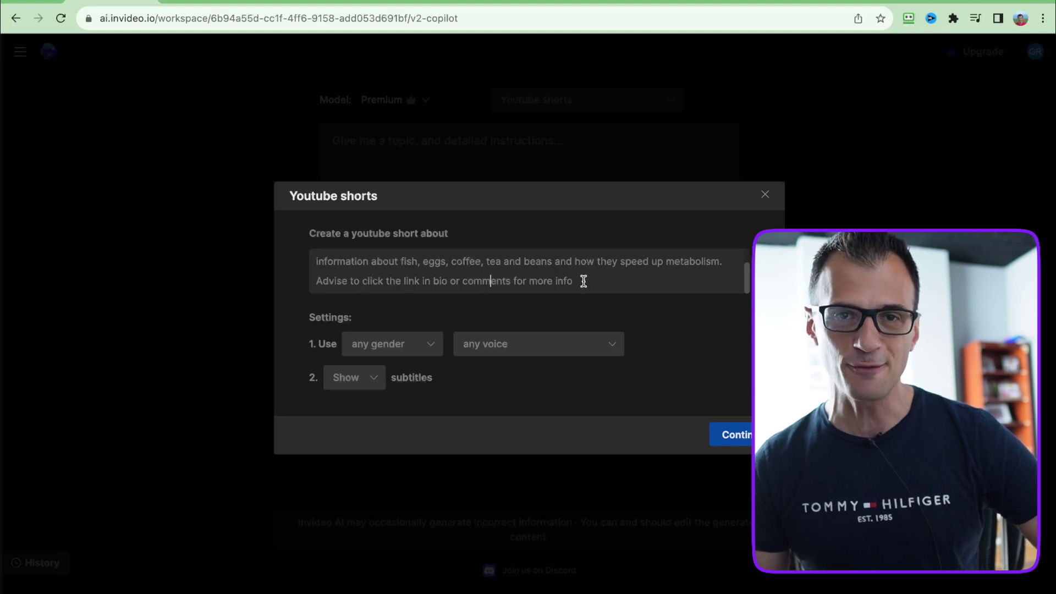
Step: Remove the sentence about including fish, eggs, coffee, tea and beans from the prompt, keeping a copy of it
scroll(693, 277, "up", 1)
left_click_drag(672, 265, 693, 278)
key("super+c")
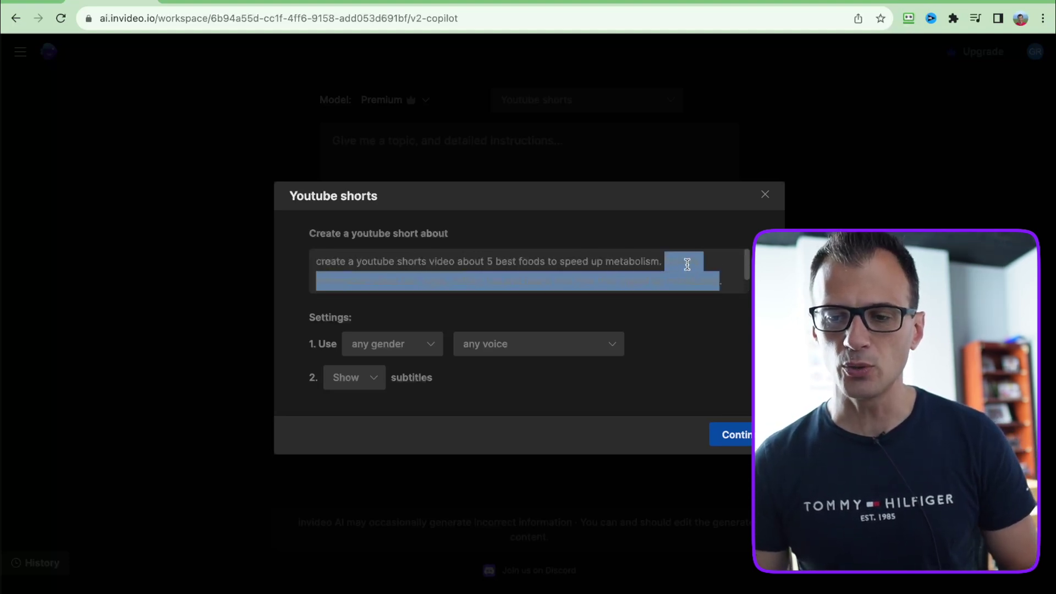
left_click(704, 265)
double_click(675, 263)
left_click_drag(675, 264, 702, 274)
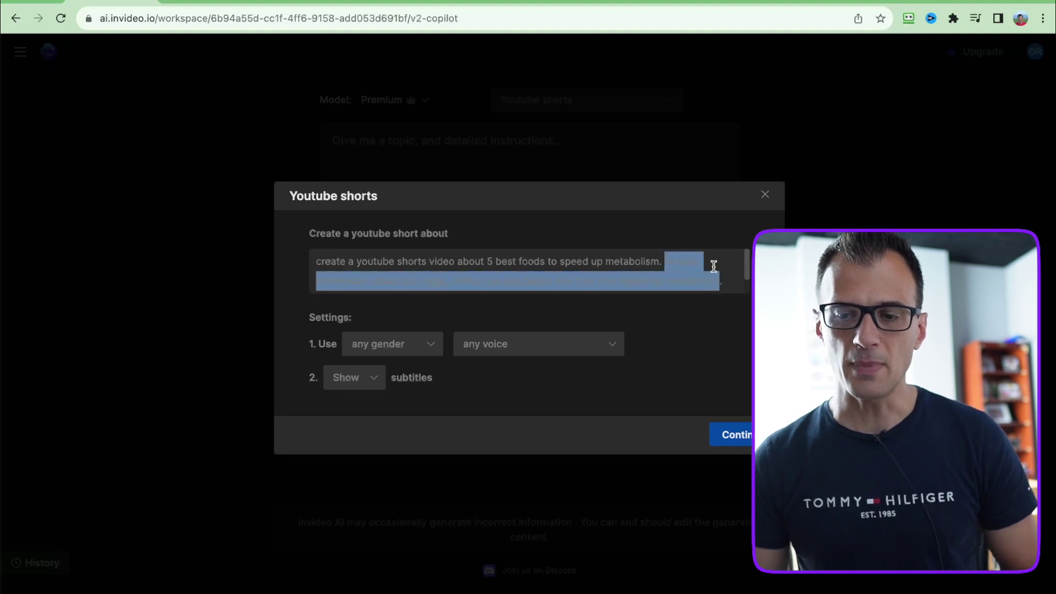
type("Advise to click the link in bio or comments for more info")
left_click(662, 262)
key("BackSpace")
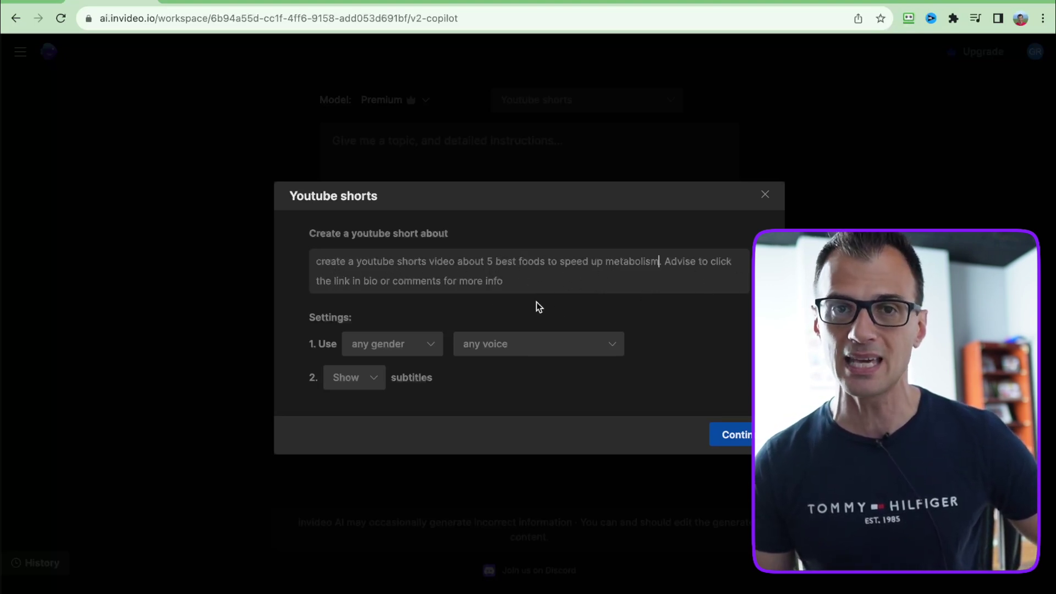
Step: Paste the food details sentence back into the prompt ahead of the link advice and check the full text
key("super+v")
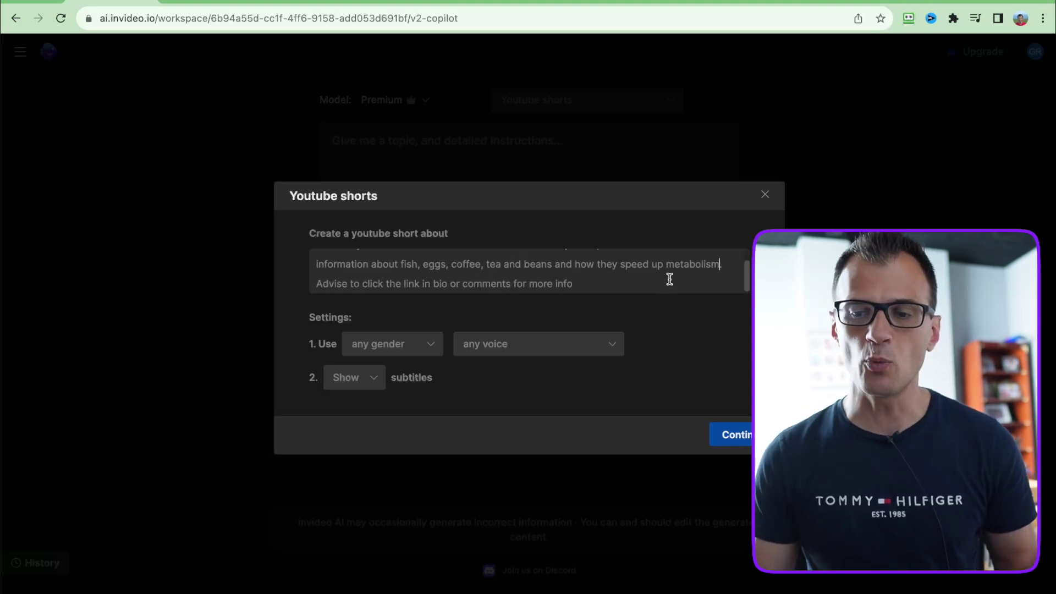
scroll(677, 278, "up", 2)
scroll(679, 272, "down", 2)
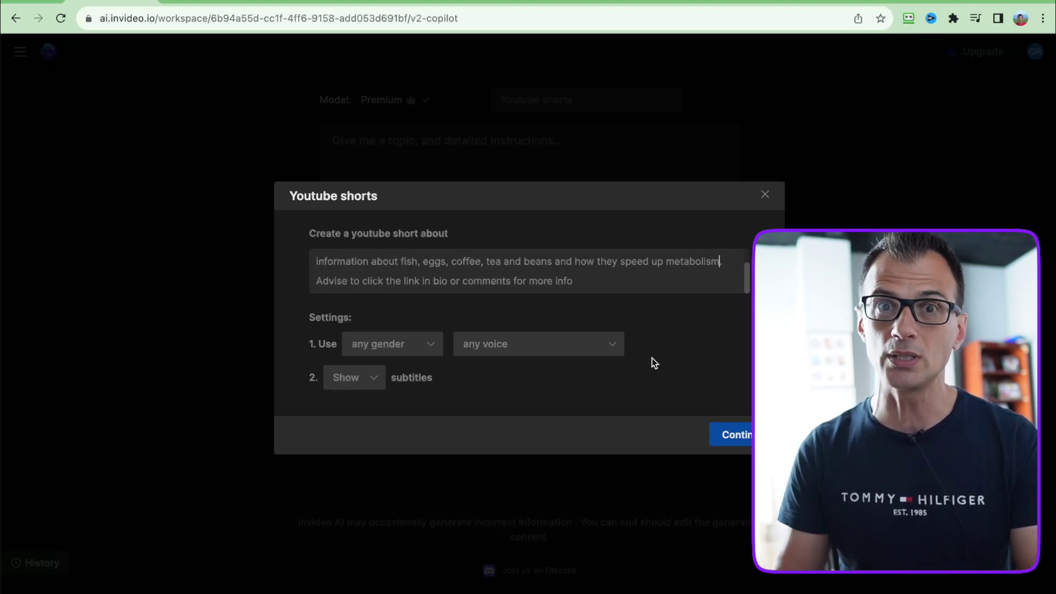
Step: Set the short's narration to a male, clear American voice
left_click(377, 346)
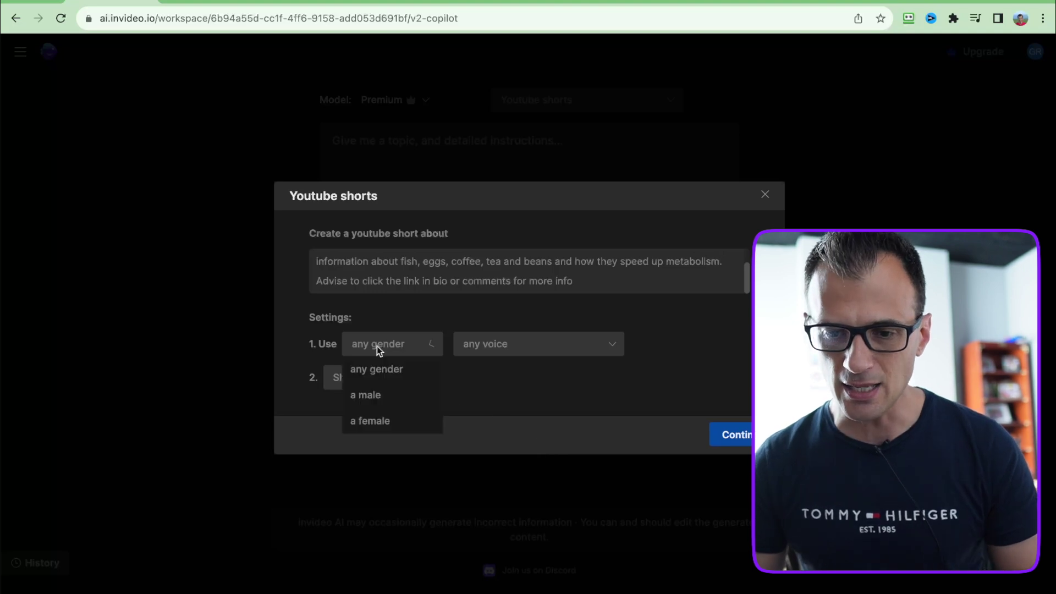
left_click(384, 399)
left_click(496, 352)
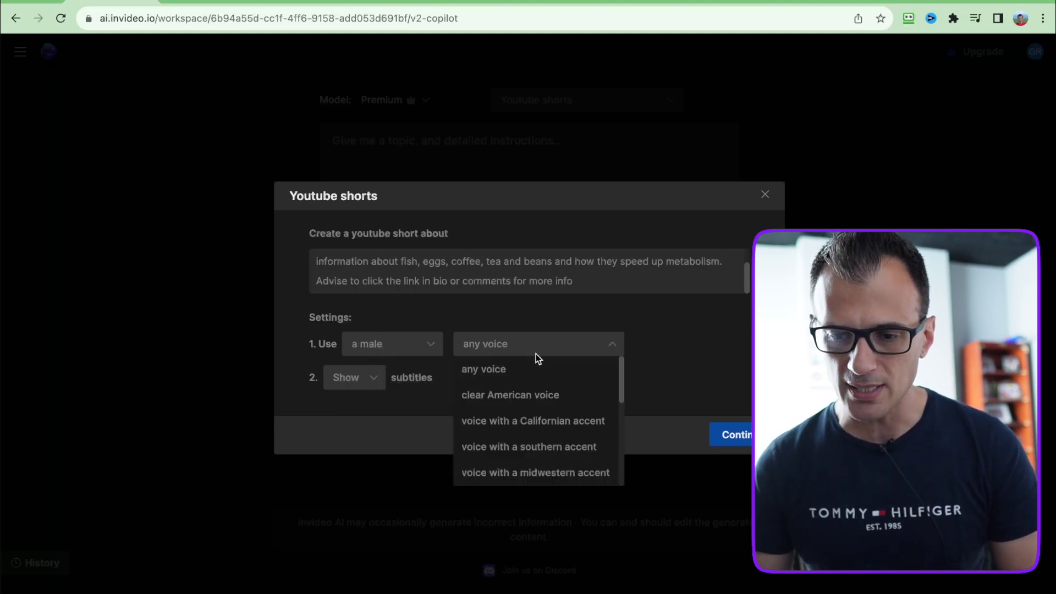
scroll(591, 401, "down", 2)
scroll(566, 412, "up", 3)
left_click(531, 400)
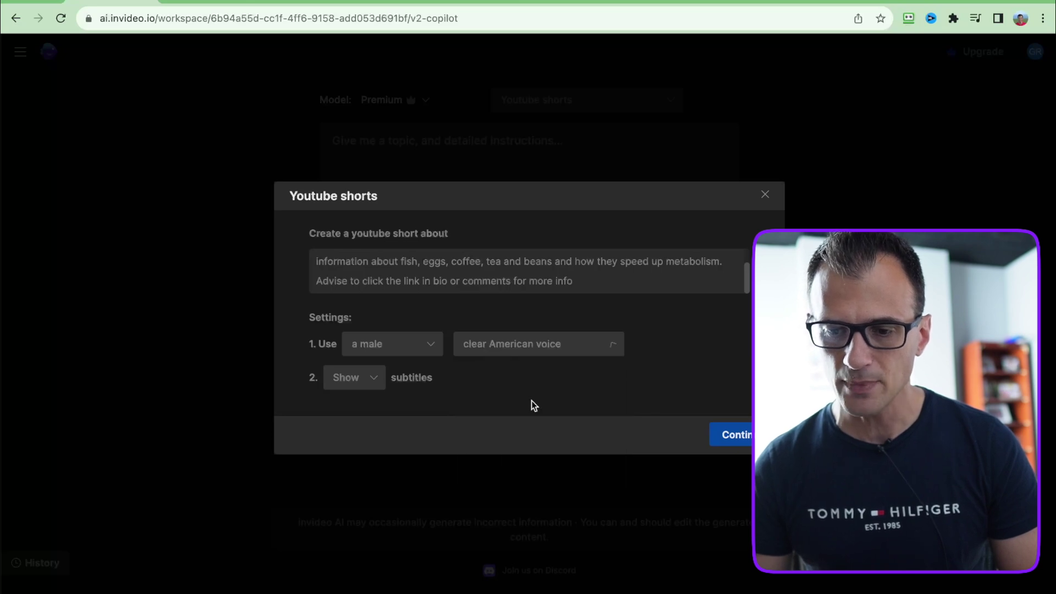
Step: Keep subtitles set to Show and generate the video from the completed YouTube Shorts prompt
left_click(367, 382)
left_click(354, 404)
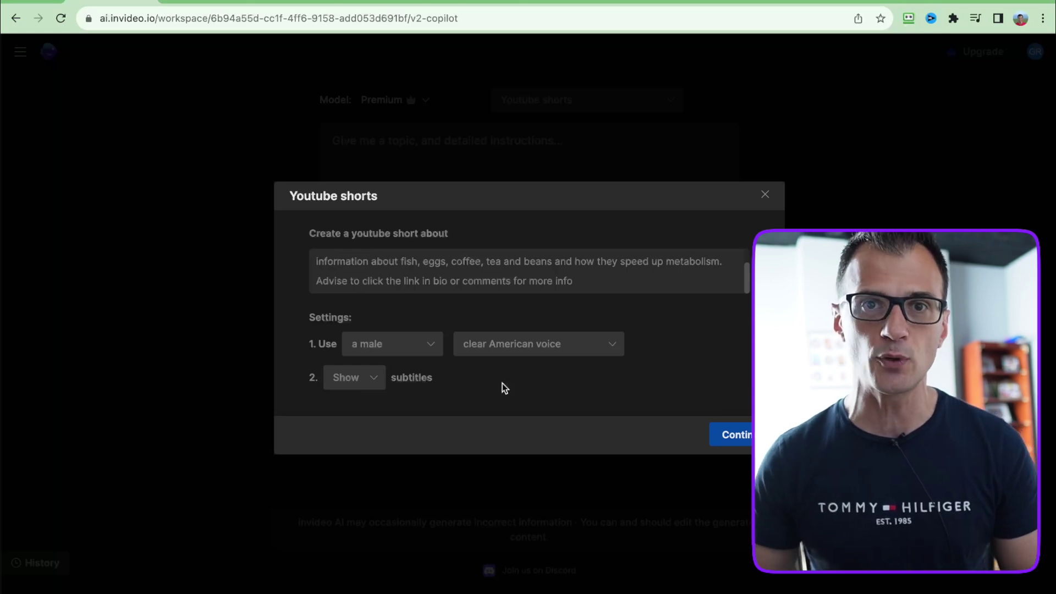
left_click(740, 434)
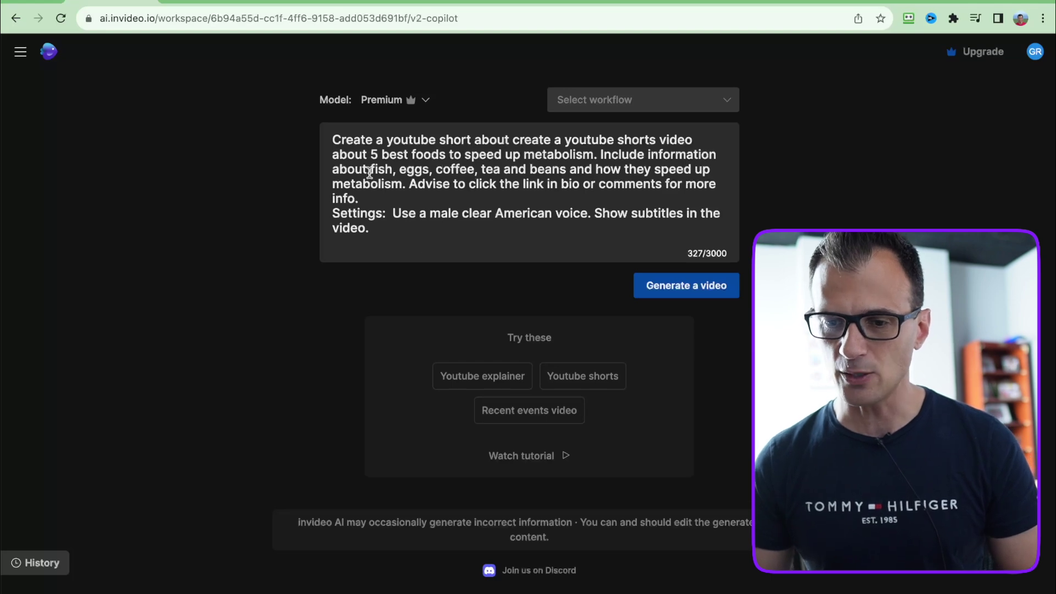
left_click(682, 286)
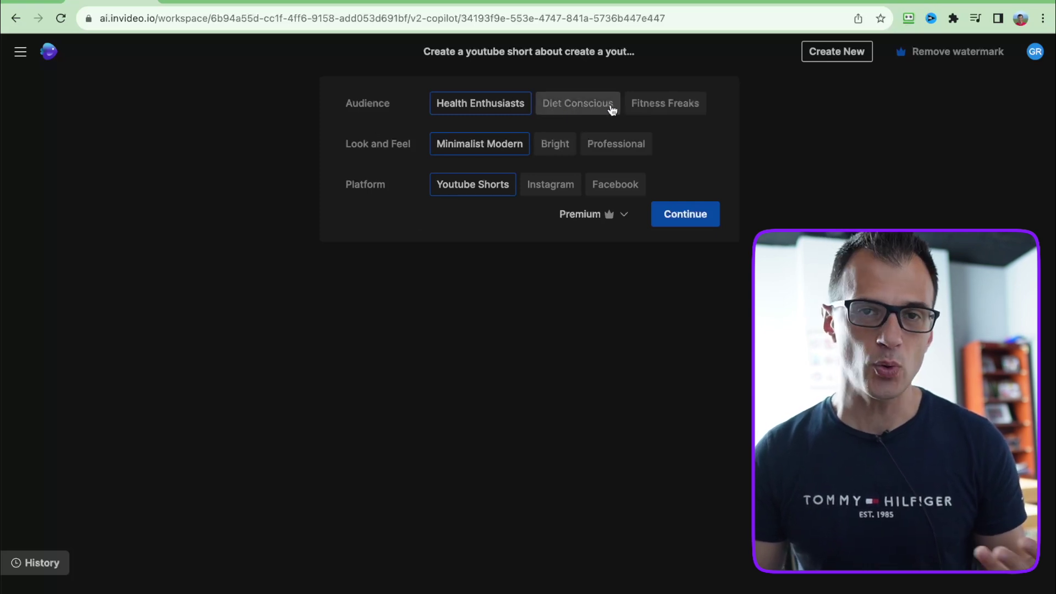
Step: Choose the Bright look and feel, keeping Health Enthusiasts and Youtube Shorts, and continue with the video generation
left_click(561, 150)
left_click(603, 150)
left_click(543, 148)
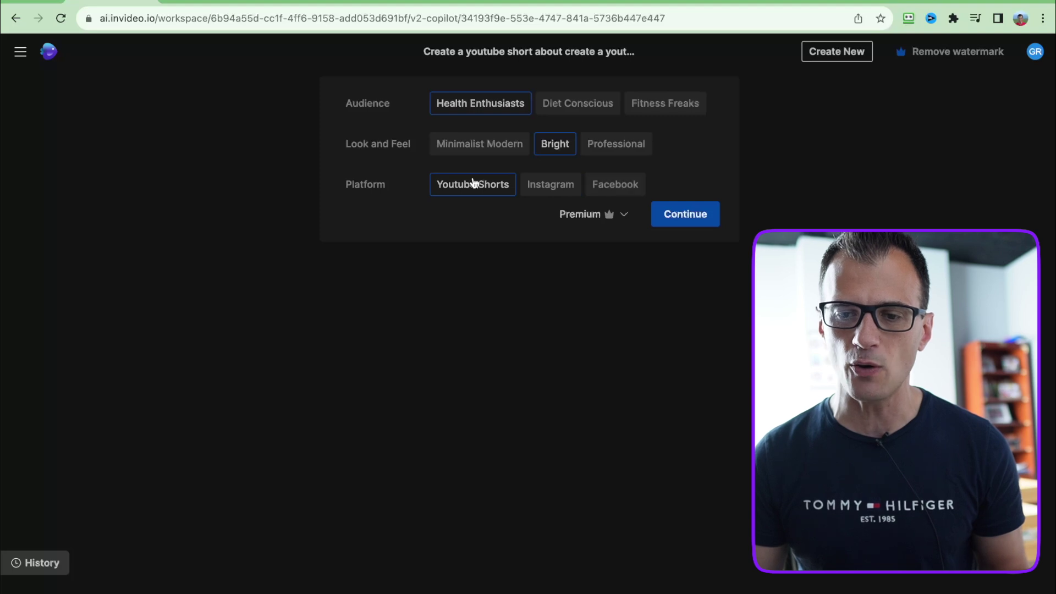
left_click(689, 227)
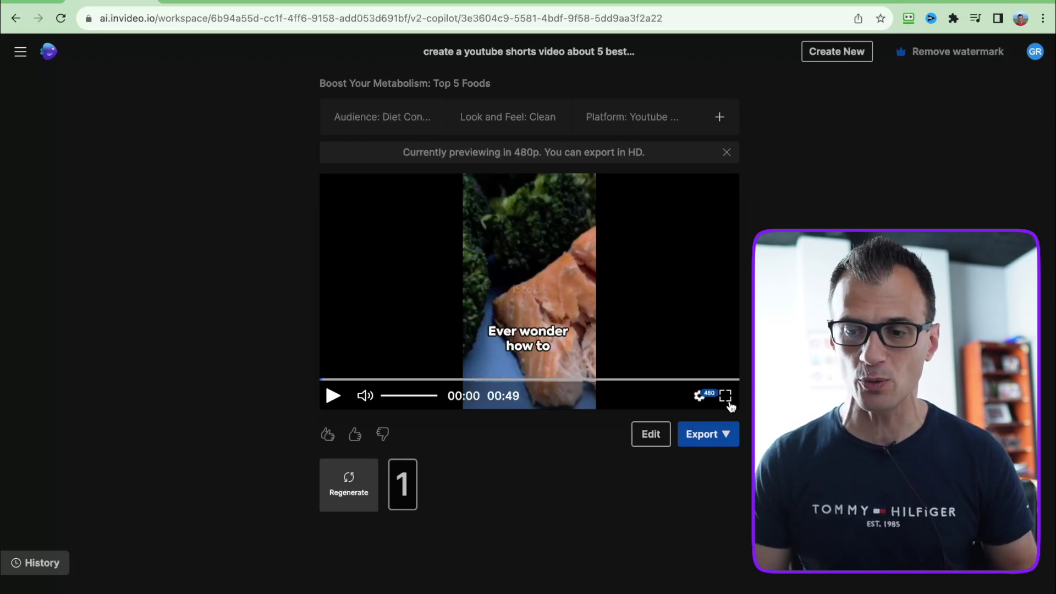
Step: Show the generated metabolism short's preview in full screen
left_click(727, 402)
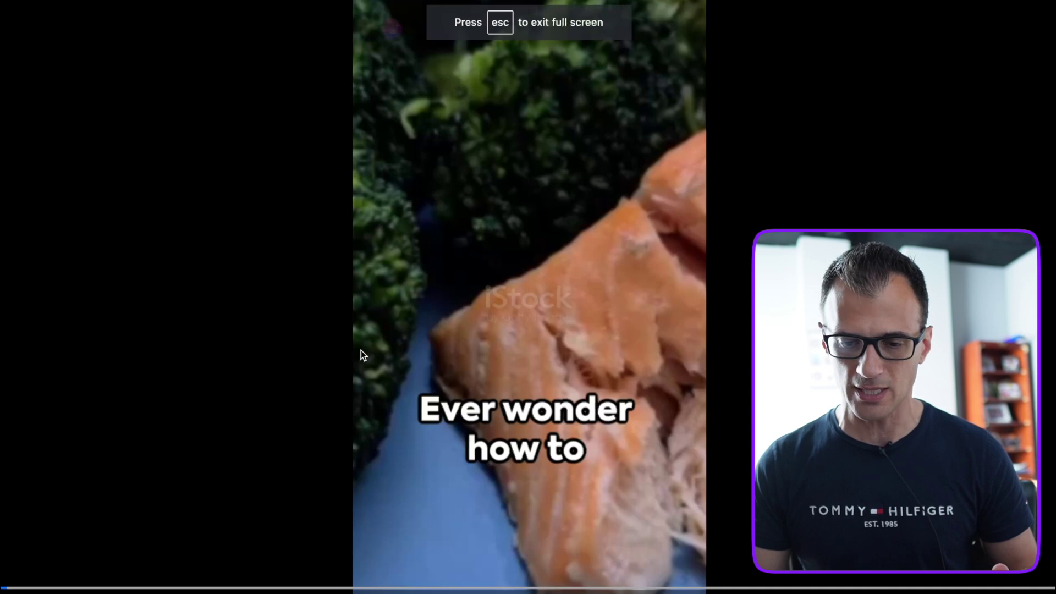